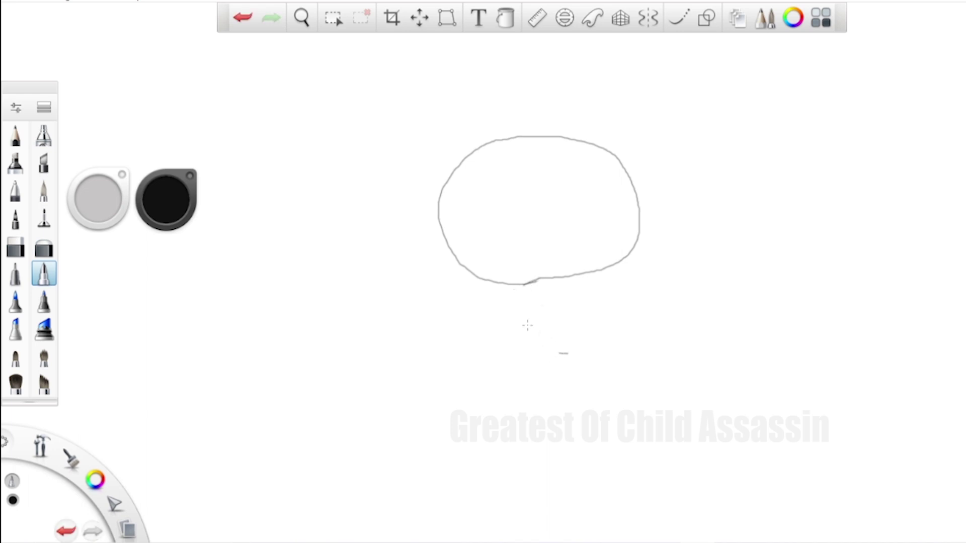
Step: Sketch two short arms with fingered hands below the head, and a scarf band wrapped beneath the head
mouse_move(564, 353)
mouse_down()
mouse_move(530, 318)
mouse_move(506, 339)
mouse_move(506, 356)
mouse_move(548, 384)
mouse_up()
mouse_move(489, 358)
mouse_down()
mouse_move(477, 397)
mouse_move(404, 387)
mouse_move(401, 371)
mouse_move(426, 355)
mouse_move(483, 365)
mouse_up()
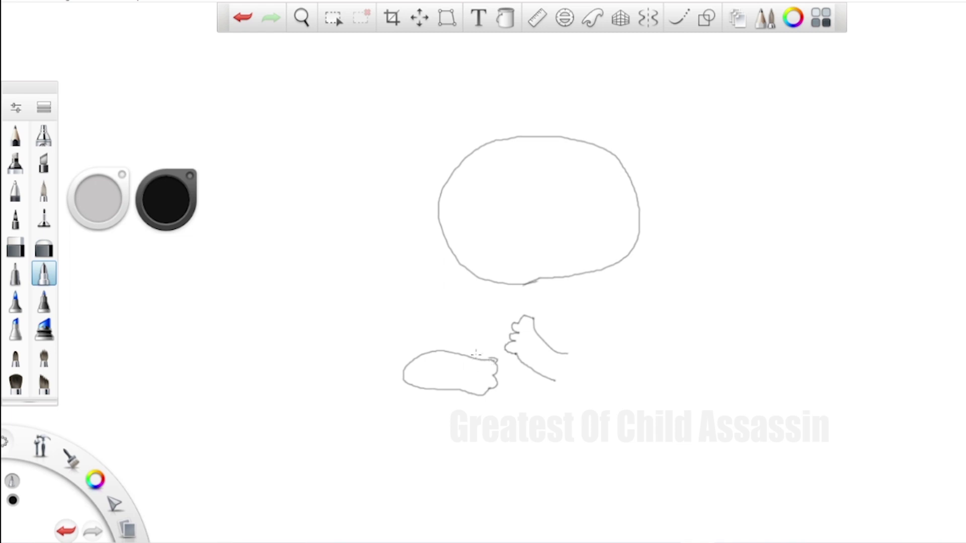
mouse_move(451, 269)
mouse_down()
mouse_move(443, 297)
mouse_move(455, 301)
mouse_move(588, 301)
mouse_move(635, 291)
mouse_move(641, 269)
mouse_move(626, 250)
mouse_up()
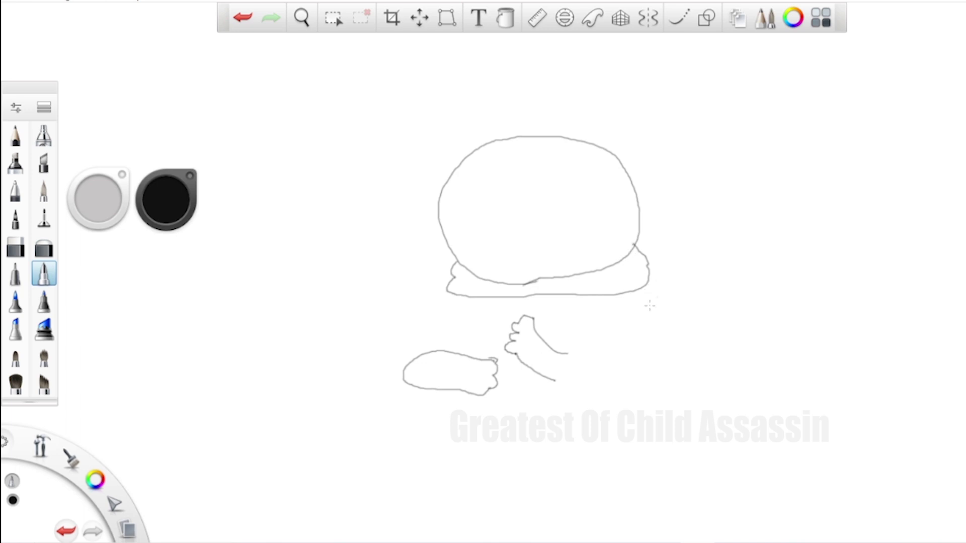
Step: Outline the body from the scarf down to a broad rounded back end, and add small legs and feet underneath
mouse_move(639, 287)
mouse_down()
mouse_move(641, 354)
mouse_move(695, 412)
mouse_move(733, 426)
mouse_move(728, 462)
mouse_move(701, 484)
mouse_move(646, 494)
mouse_move(612, 529)
mouse_move(591, 532)
mouse_move(569, 509)
mouse_move(490, 489)
mouse_move(434, 390)
mouse_up()
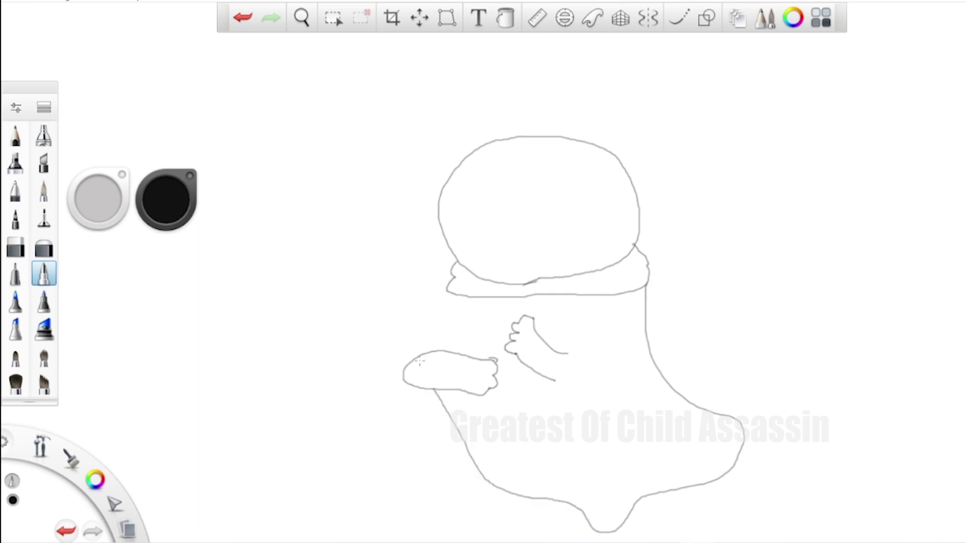
drag(425, 356, 453, 296)
mouse_move(532, 500)
mouse_down()
mouse_move(538, 539)
mouse_move(585, 521)
mouse_move(513, 542)
mouse_up()
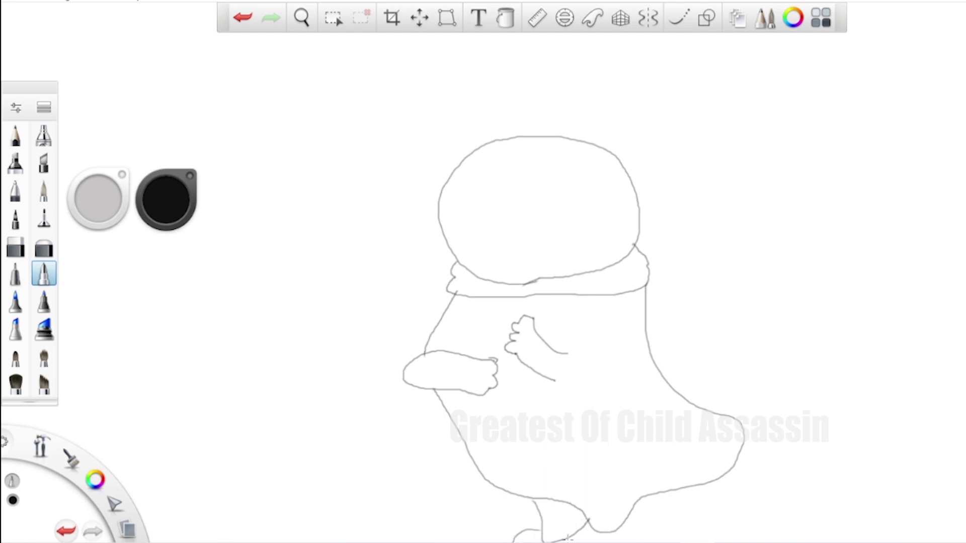
mouse_move(584, 525)
mouse_down()
mouse_move(621, 535)
mouse_move(624, 525)
mouse_move(580, 540)
mouse_up()
key(ctrl+z)
Step: Add a thin ridge along the back slope and a curved belly line from the scarf down past the hands
mouse_move(653, 351)
mouse_down()
mouse_move(670, 396)
mouse_move(724, 416)
mouse_up()
drag(517, 300, 521, 317)
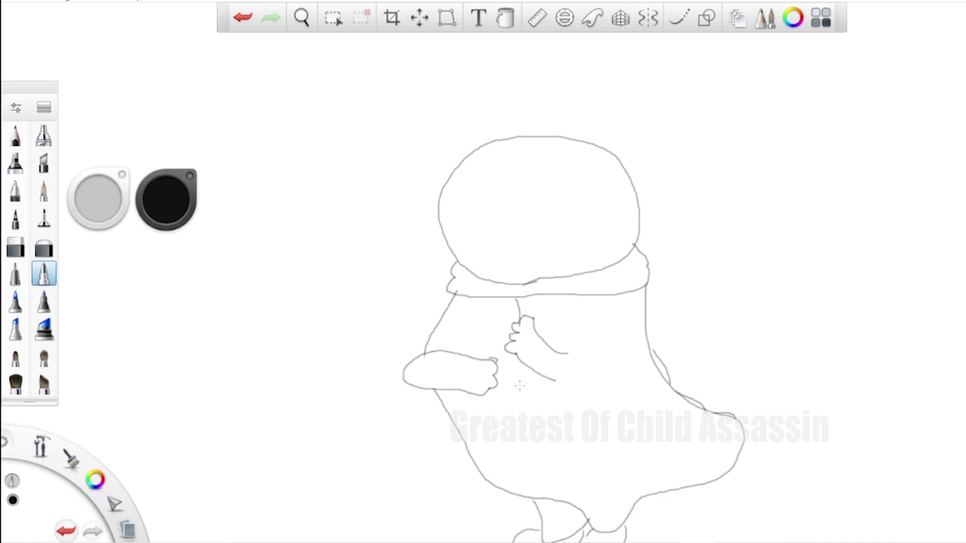
mouse_move(524, 367)
mouse_down()
mouse_move(533, 402)
mouse_move(523, 458)
mouse_move(494, 478)
mouse_up()
Step: Draw an oval knot on the scarf with two loose ends hanging below it
mouse_move(584, 274)
mouse_down()
mouse_move(585, 295)
mouse_move(595, 277)
mouse_move(593, 293)
mouse_up()
key(ctrl+z)
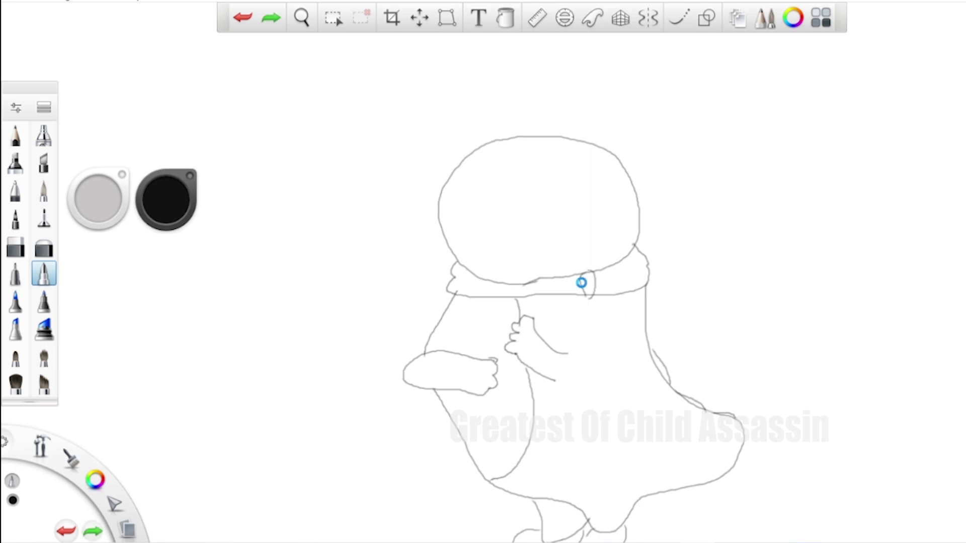
mouse_move(582, 275)
mouse_down()
mouse_move(581, 279)
mouse_move(592, 284)
mouse_move(582, 328)
mouse_move(593, 334)
mouse_move(593, 307)
mouse_move(600, 343)
mouse_move(599, 297)
mouse_up()
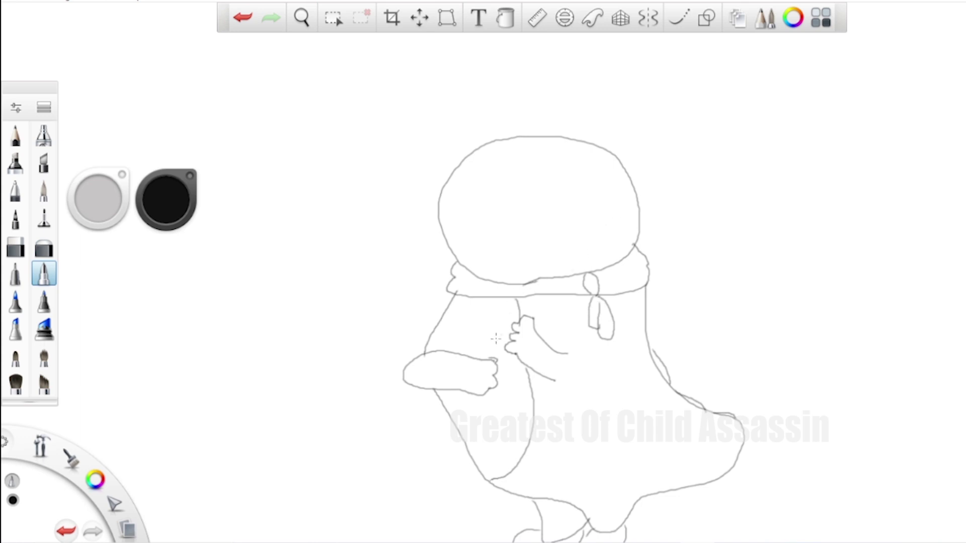
Step: Draw an umbrella handle with a hooked end through the hands and a double-line shaft slanting up past the head
drag(487, 362, 503, 355)
mouse_move(465, 395)
mouse_down()
mouse_move(478, 413)
mouse_move(487, 406)
mouse_move(467, 399)
mouse_up()
mouse_move(526, 316)
mouse_down()
mouse_move(547, 294)
mouse_move(538, 316)
mouse_move(548, 304)
mouse_up()
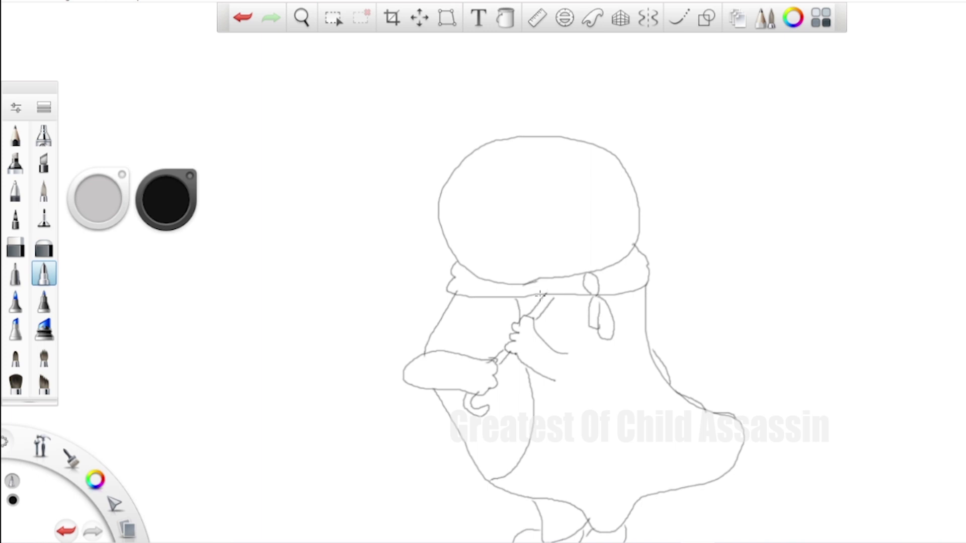
drag(540, 295, 658, 132)
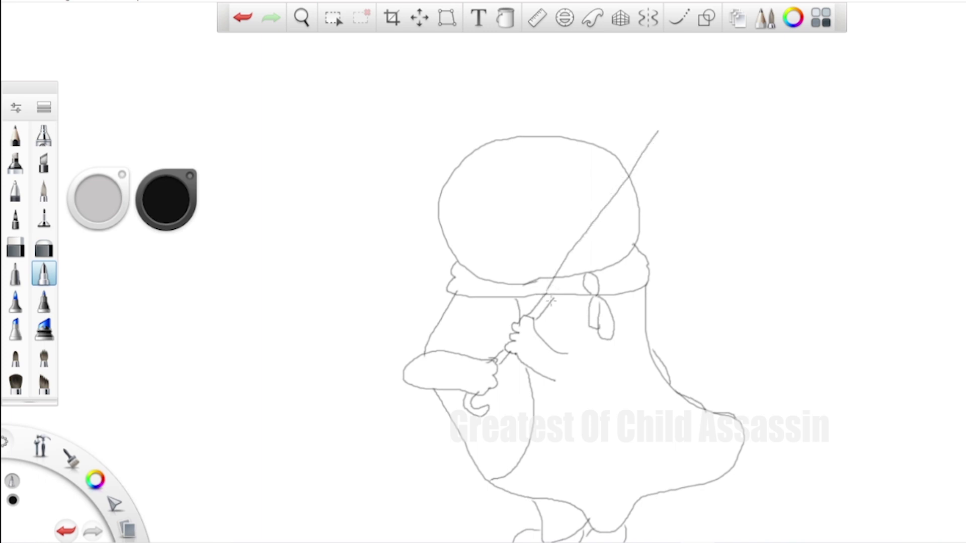
drag(547, 300, 665, 143)
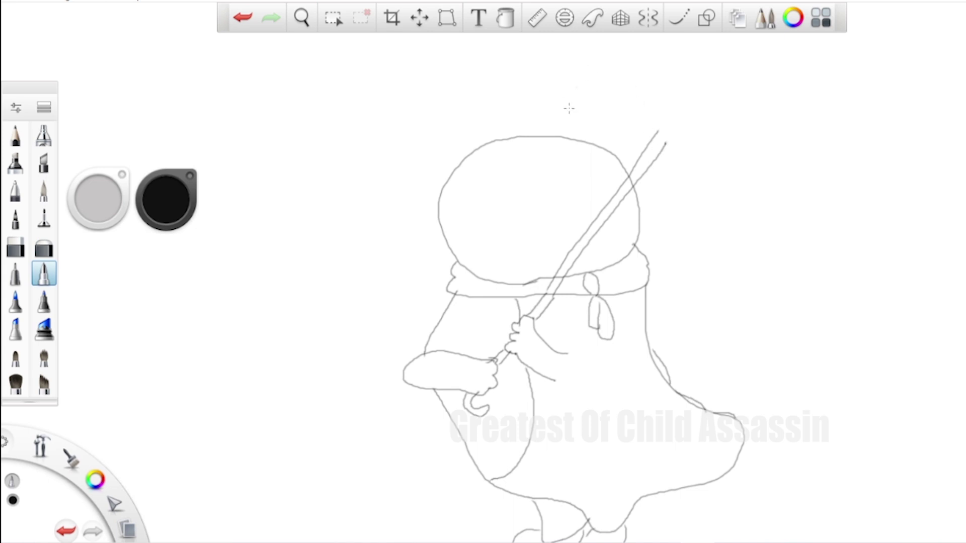
mouse_move(657, 133)
mouse_down()
mouse_move(670, 115)
mouse_move(668, 134)
mouse_up()
key(ctrl+z)
Step: Draw a wide domed umbrella canopy over the shaft, with a scalloped front edge, a scalloped inner rim and a small tip
mouse_move(576, 86)
mouse_down()
mouse_move(678, 124)
mouse_move(688, 143)
mouse_move(735, 167)
mouse_move(742, 189)
mouse_move(765, 152)
mouse_move(768, 107)
mouse_move(754, 75)
mouse_move(649, 63)
mouse_up()
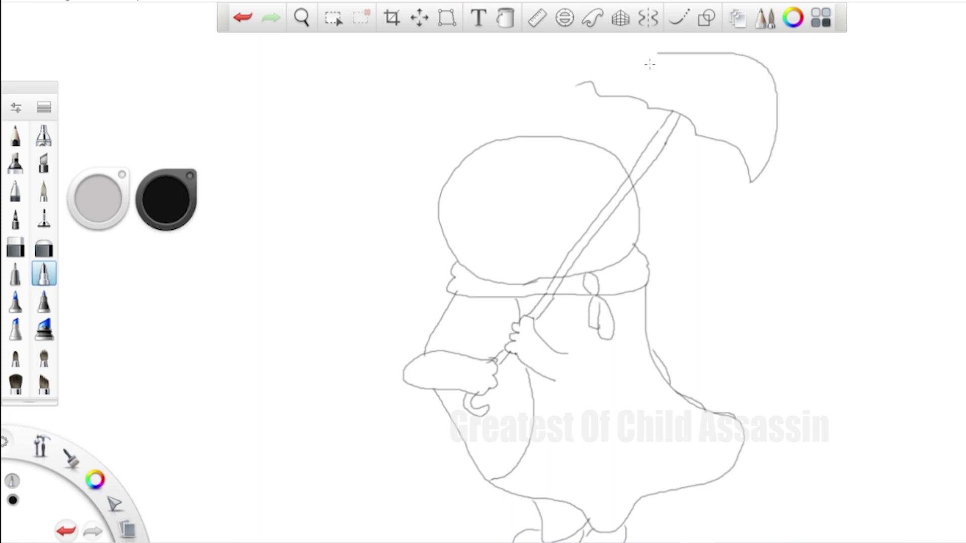
key(ctrl+z)
mouse_move(582, 89)
mouse_down()
mouse_move(663, 109)
mouse_move(704, 136)
mouse_move(749, 189)
mouse_up()
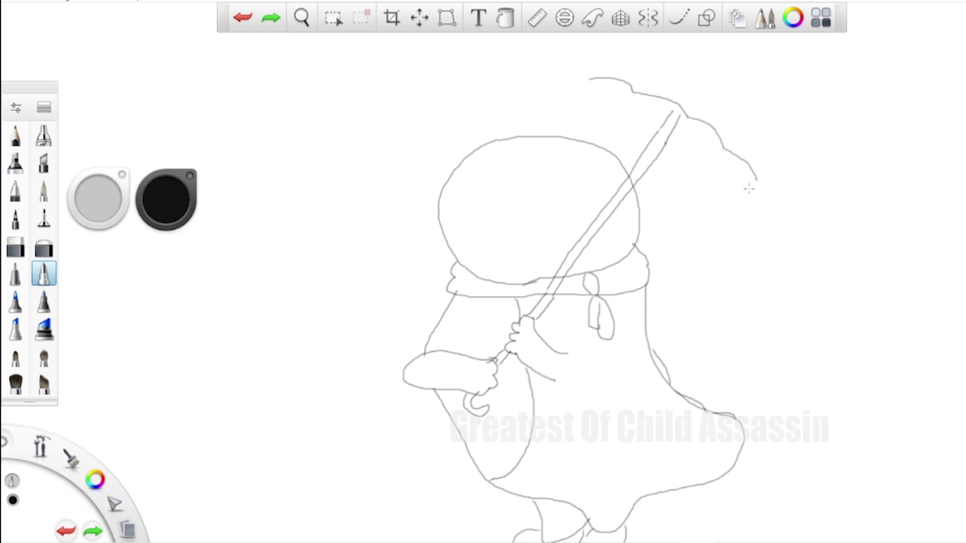
mouse_move(584, 90)
mouse_down()
mouse_move(647, 70)
mouse_move(688, 75)
mouse_move(732, 103)
mouse_move(757, 177)
mouse_up()
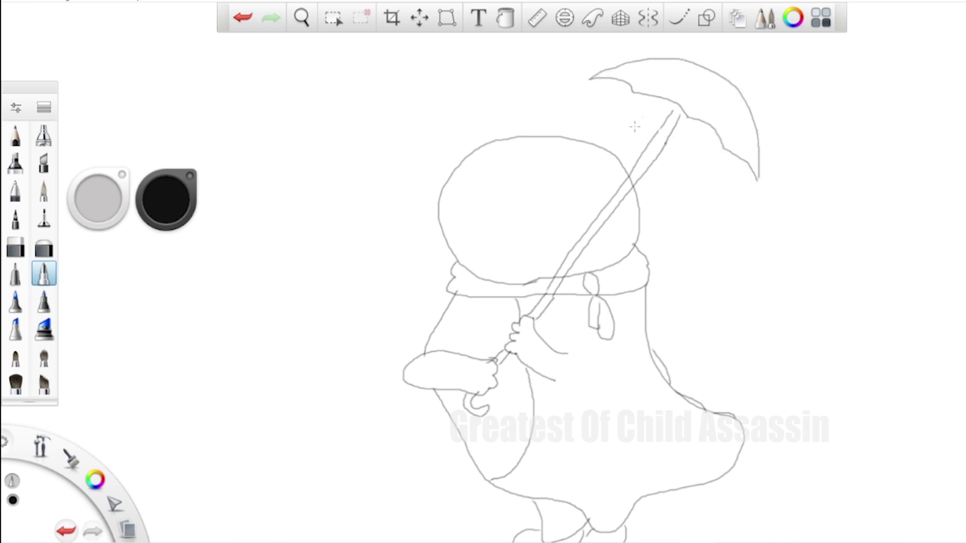
key(ctrl+z)
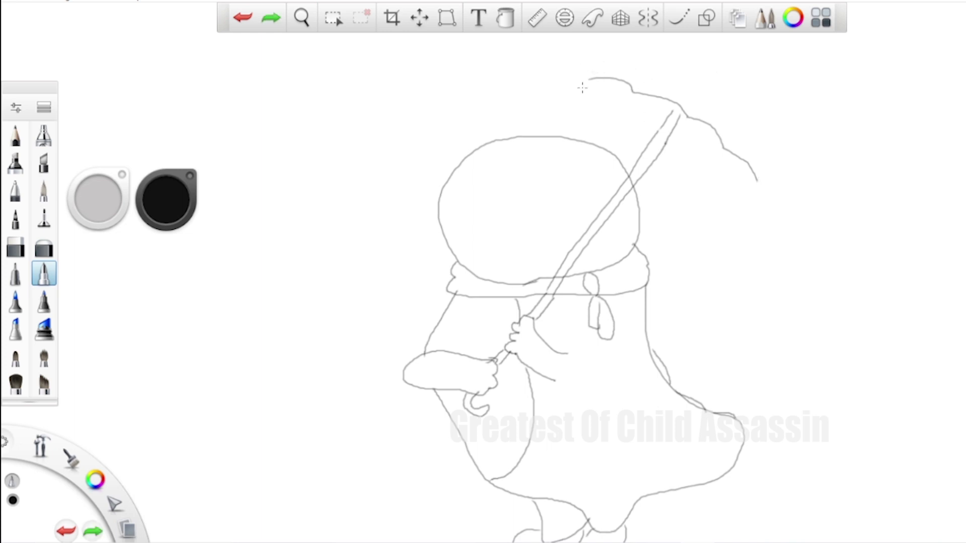
mouse_move(577, 86)
mouse_down()
mouse_move(538, 91)
mouse_move(542, 76)
mouse_move(634, 40)
mouse_move(726, 58)
mouse_move(767, 106)
mouse_move(766, 204)
mouse_move(753, 177)
mouse_up()
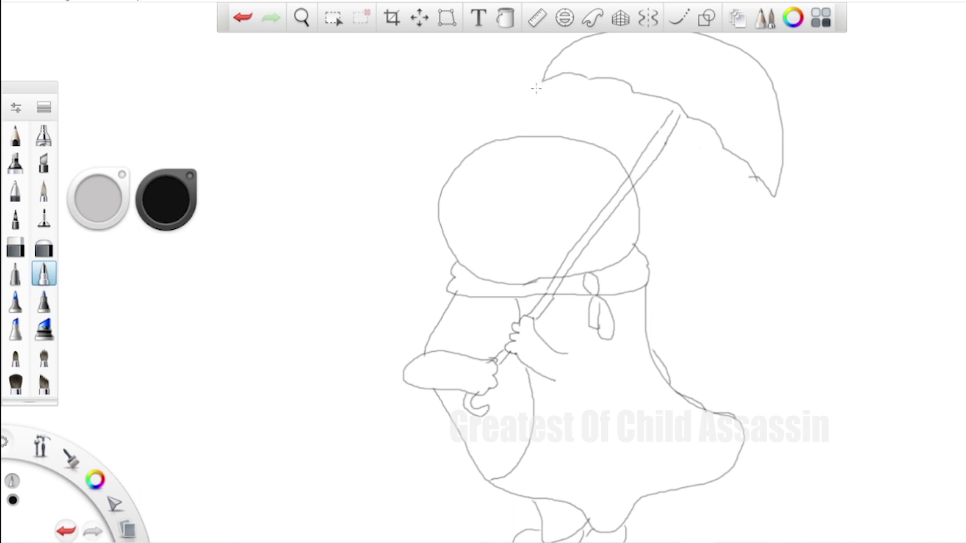
mouse_move(544, 81)
mouse_down()
mouse_move(600, 104)
mouse_move(683, 169)
mouse_move(772, 195)
mouse_up()
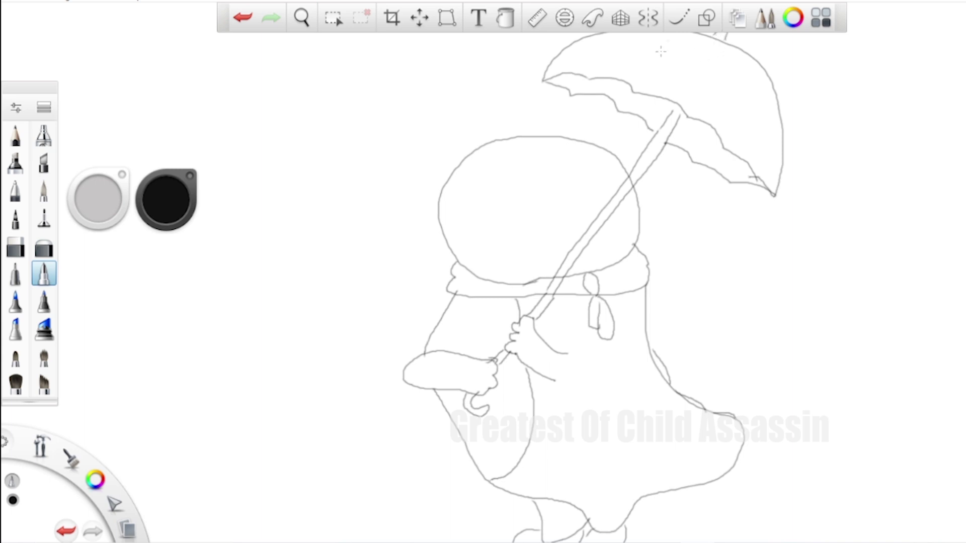
Step: Draw four curved rib lines across the outside of the umbrella canopy
drag(668, 35, 612, 64)
mouse_move(704, 47)
mouse_down()
mouse_move(649, 76)
mouse_move(724, 64)
mouse_move(717, 111)
mouse_up()
key(ctrl+z)
drag(724, 54, 715, 121)
key(ctrl+z)
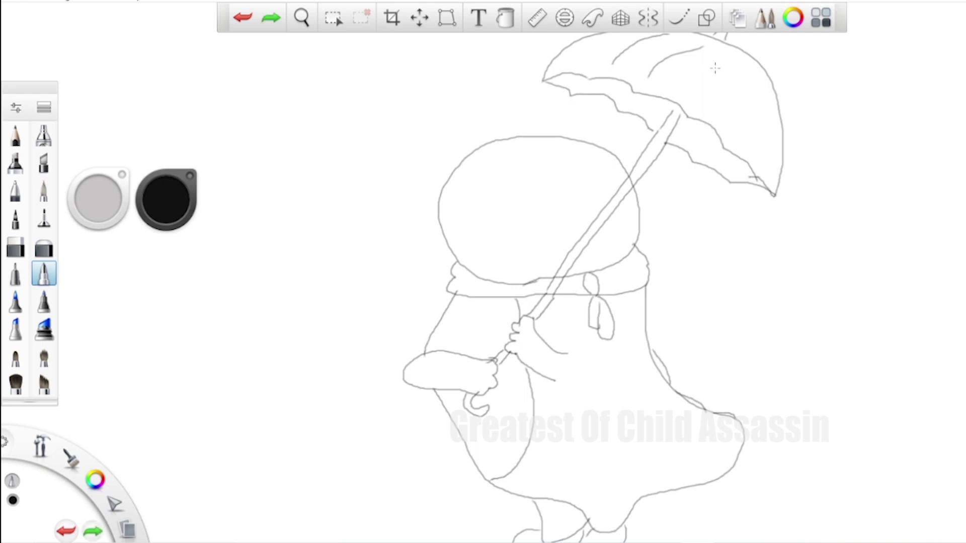
drag(726, 56, 720, 115)
drag(744, 71, 751, 145)
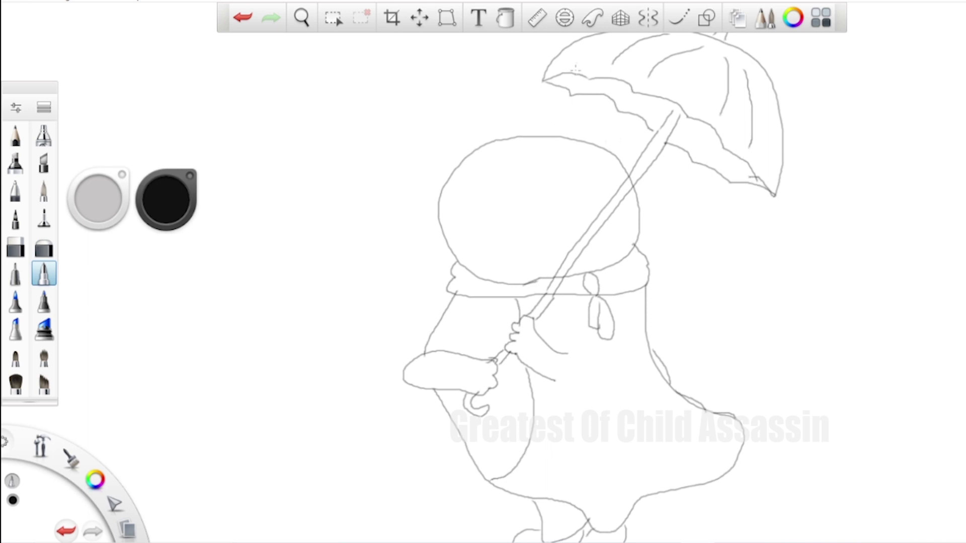
Step: Add short crease lines along the inner rim of the umbrella between the two scalloped edges
drag(606, 95, 579, 96)
drag(649, 96, 637, 109)
mouse_move(694, 127)
mouse_down()
mouse_move(688, 159)
mouse_move(723, 162)
mouse_up()
Step: Draw two rounded ears on top of the head, one large and one small, redoing the first version
mouse_move(467, 153)
mouse_down()
mouse_move(481, 136)
mouse_move(523, 122)
mouse_move(518, 146)
mouse_move(585, 134)
mouse_up()
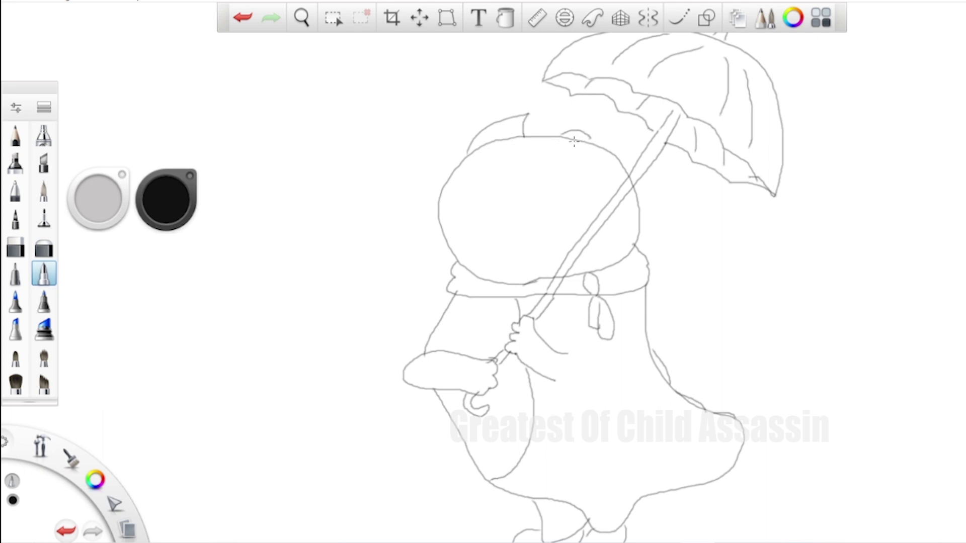
key(ctrl+z)
key(ctrl+z)
mouse_move(471, 149)
mouse_down()
mouse_move(511, 121)
mouse_move(521, 142)
mouse_move(566, 147)
mouse_up()
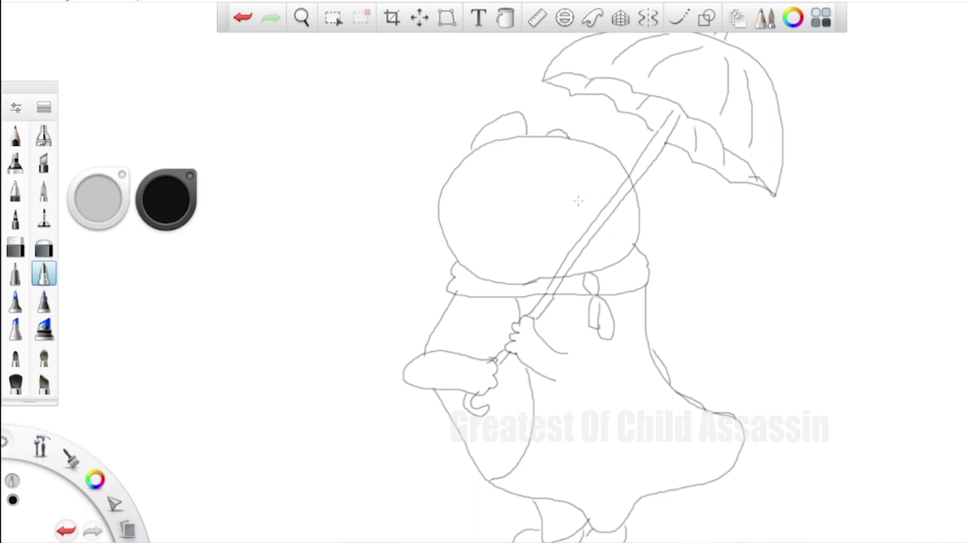
Step: Add an oval spot on the head, two oval spots on the lower body and a short curve near the back
mouse_move(585, 194)
mouse_down()
mouse_move(599, 188)
mouse_move(587, 193)
mouse_up()
mouse_move(609, 408)
mouse_down()
mouse_move(627, 417)
mouse_move(609, 418)
mouse_move(662, 432)
mouse_move(648, 435)
mouse_up()
drag(676, 403, 681, 413)
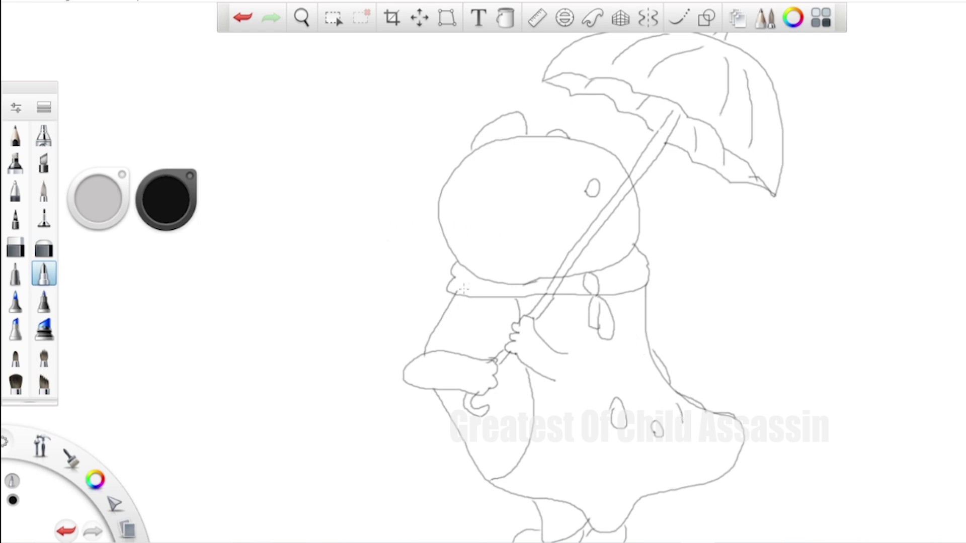
Step: Add short fold lines at both ends of the scarf and draw the face with two shaded eyes and curved mouth lines
drag(451, 289, 472, 293)
drag(643, 263, 624, 274)
mouse_move(473, 234)
mouse_down()
mouse_move(516, 228)
mouse_move(535, 248)
mouse_up()
mouse_move(458, 202)
mouse_down()
mouse_move(499, 196)
mouse_move(490, 199)
mouse_up()
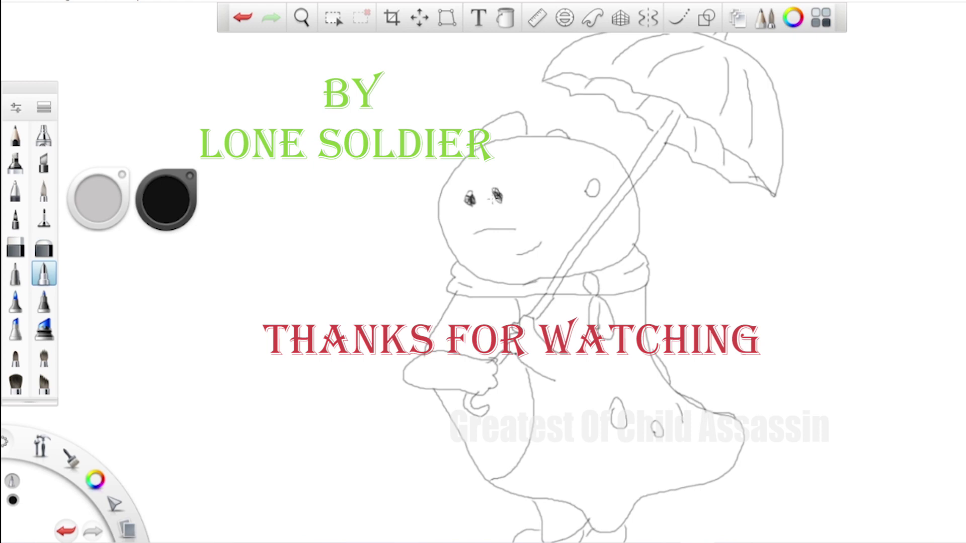